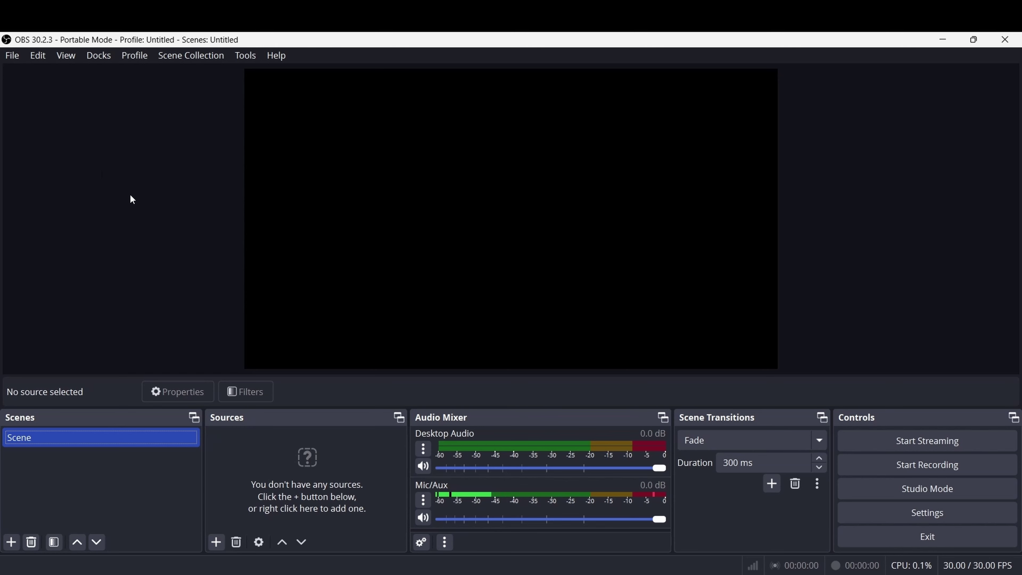
Open the output settings and switch the output mode to Advanced
left_click(15, 60)
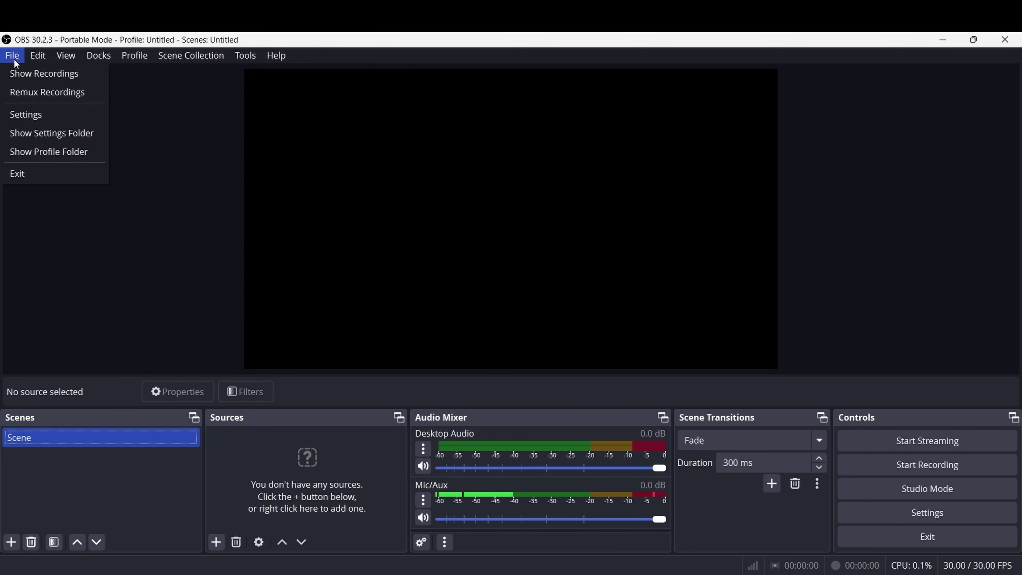
left_click(20, 118)
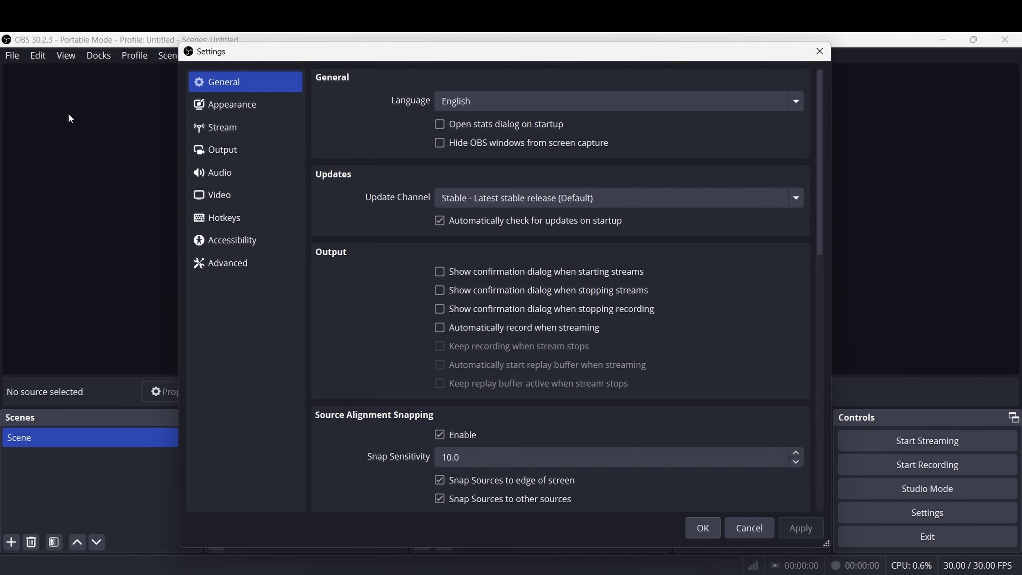
left_click(247, 156)
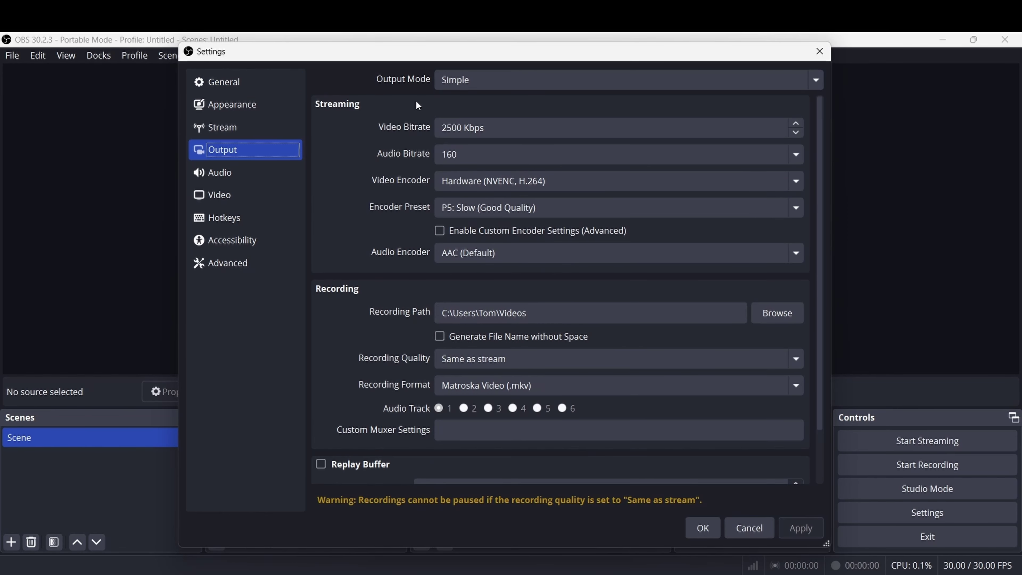
left_click(514, 77)
left_click(469, 109)
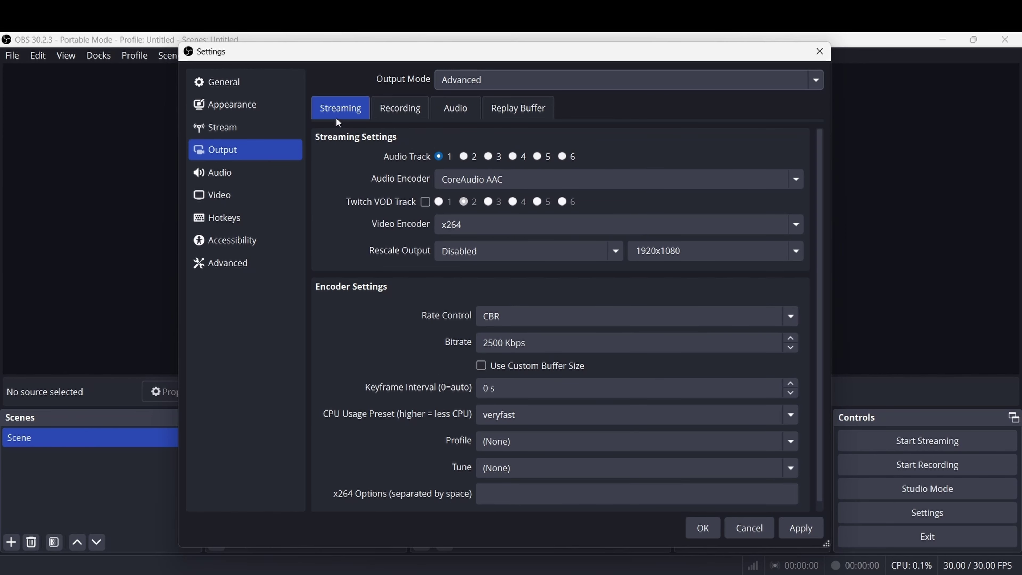
Set the recording format to MPEG-4 (.mp4) and the recording video encoder to NVIDIA NVENC H.264
left_click(398, 111)
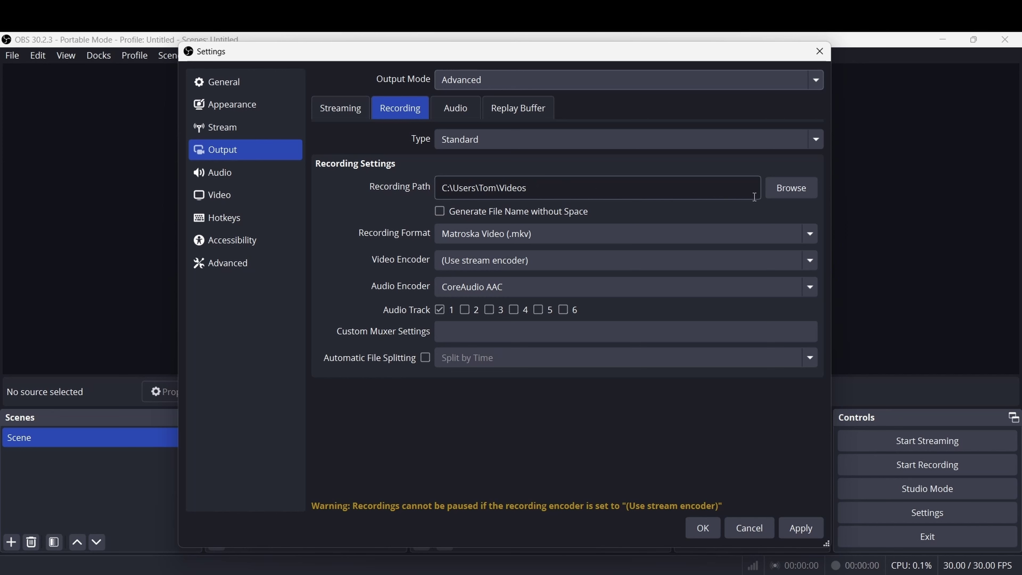
left_click(544, 236)
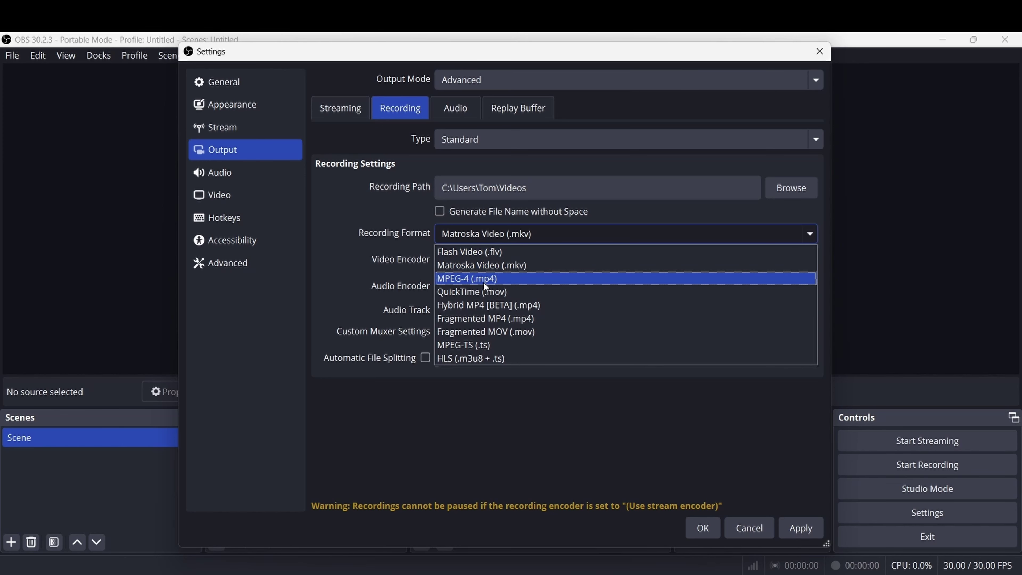
left_click(490, 280)
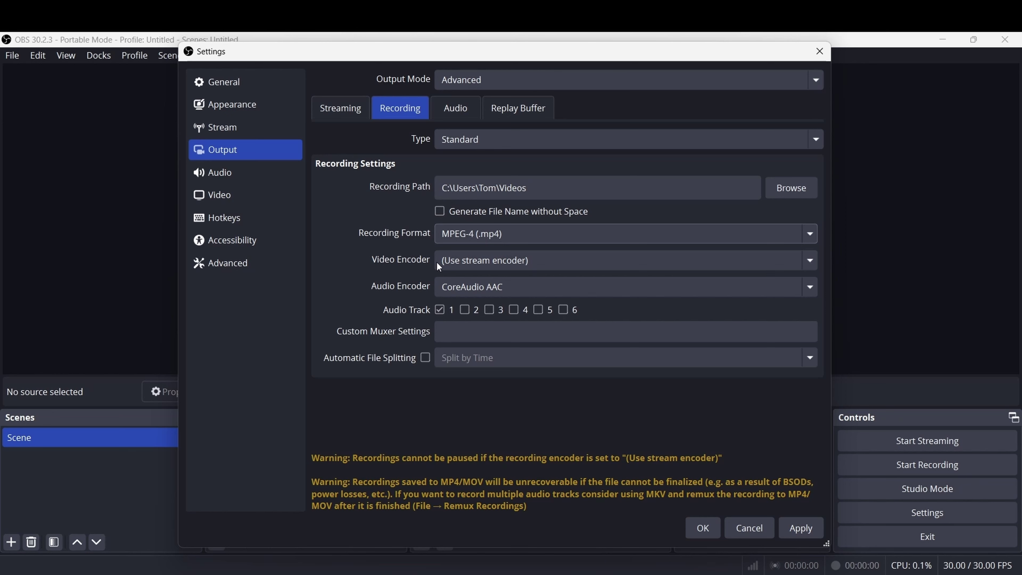
left_click(510, 260)
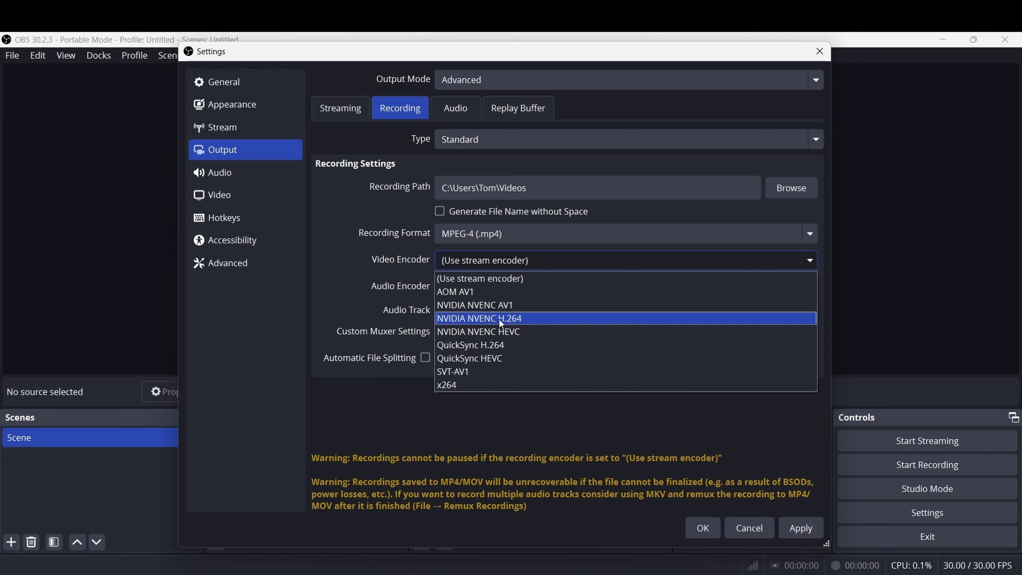
left_click(534, 319)
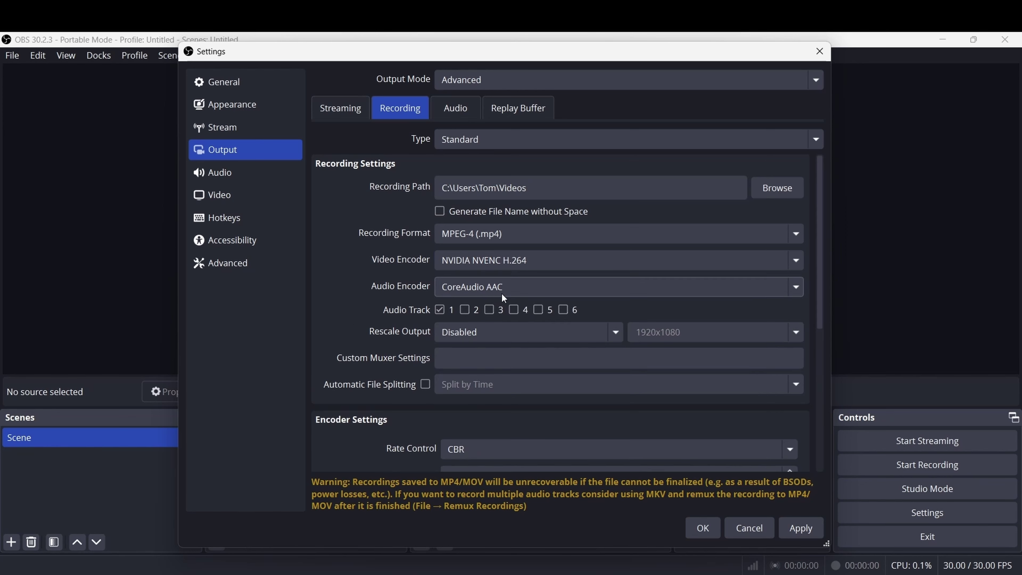
Set the recording audio encoder to FFmpeg AAC and enable audio tracks 2 through 6 in addition to track 1
left_click(528, 286)
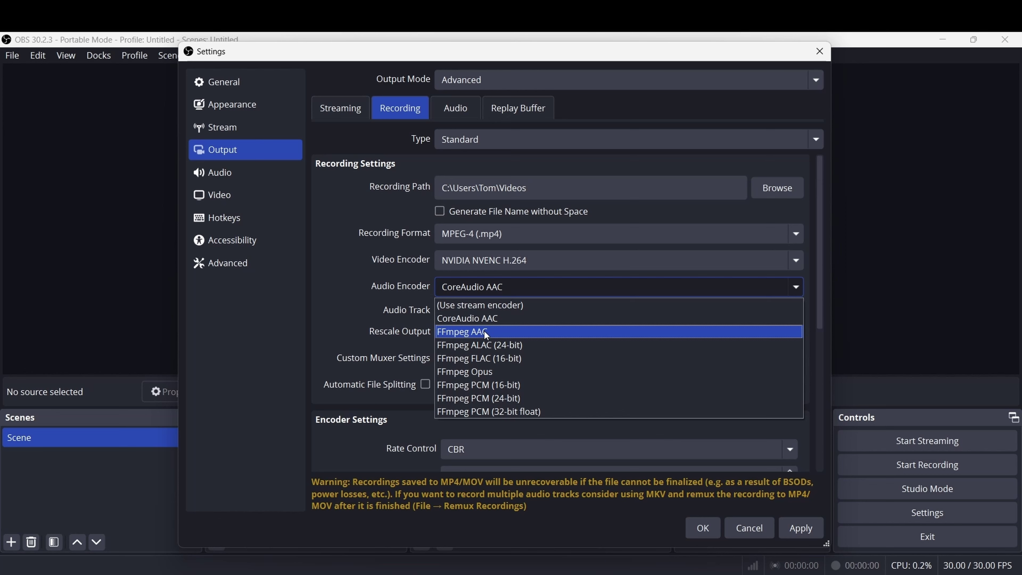
left_click(504, 334)
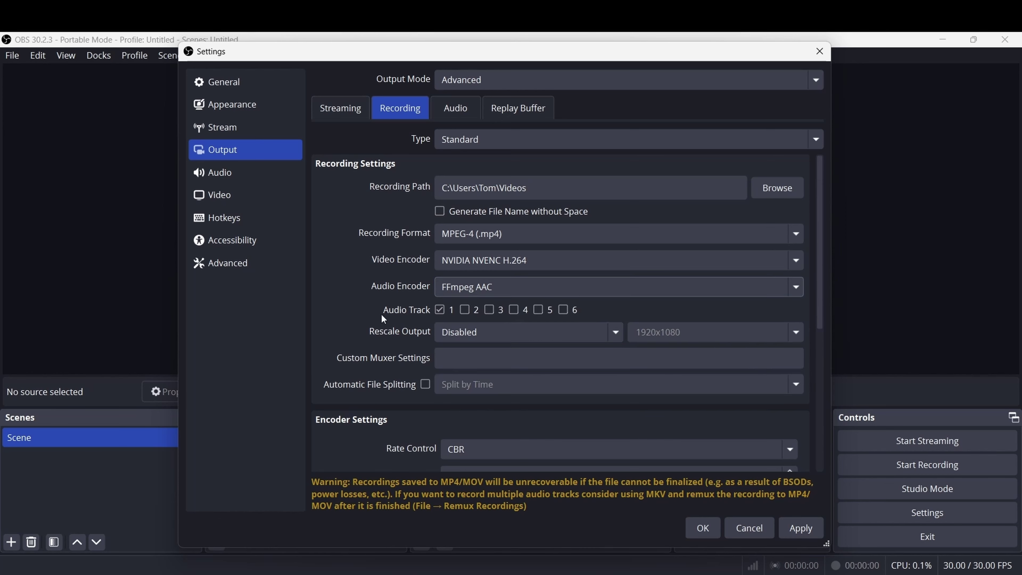
left_click(466, 310)
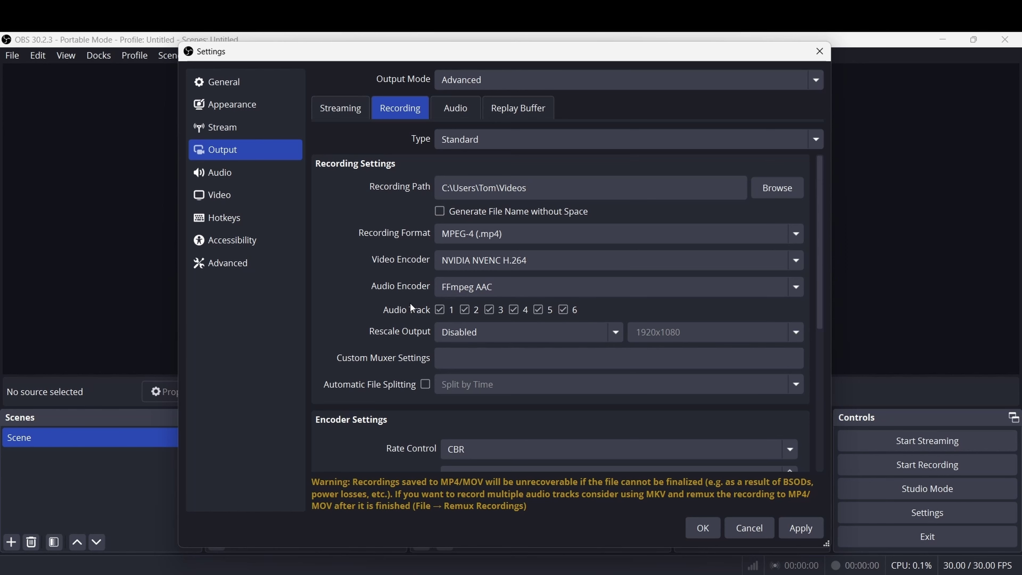
Set the recording encoder's rate control to CQP with a CQ level of 15
scroll(377, 318, "down", 1)
scroll(377, 318, "down", 1)
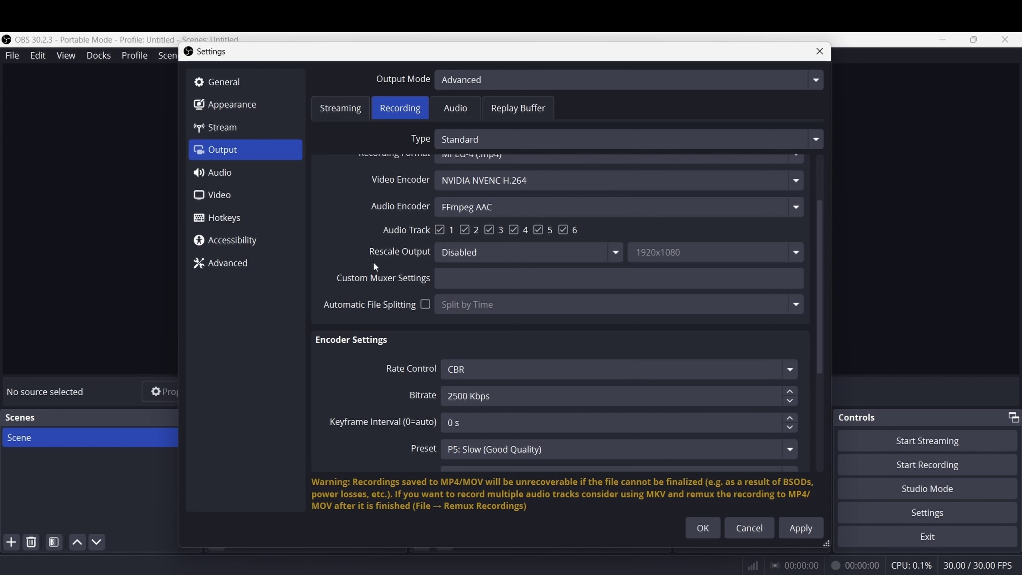
scroll(372, 338, "down", 3)
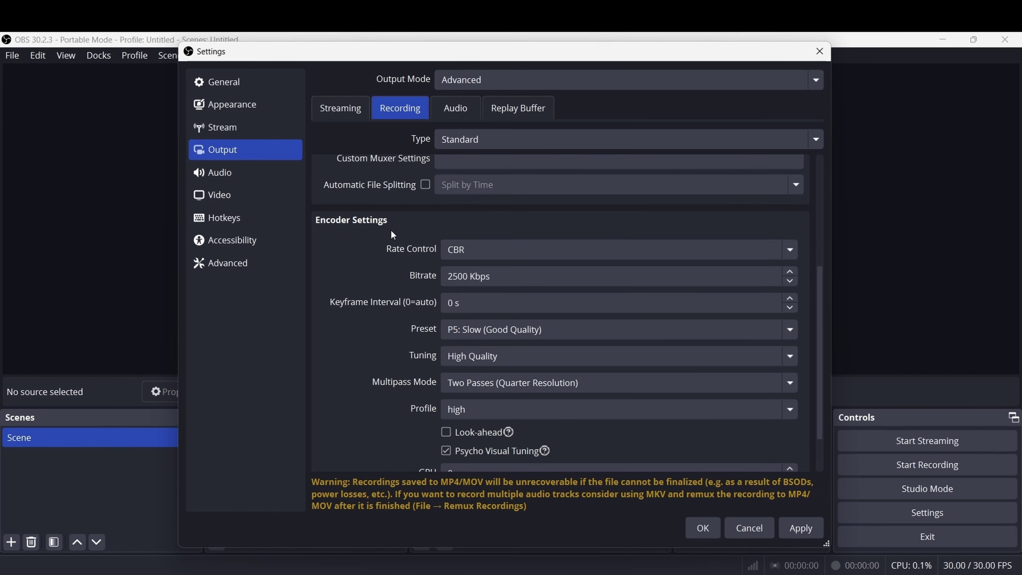
scroll(364, 259, "down", 1)
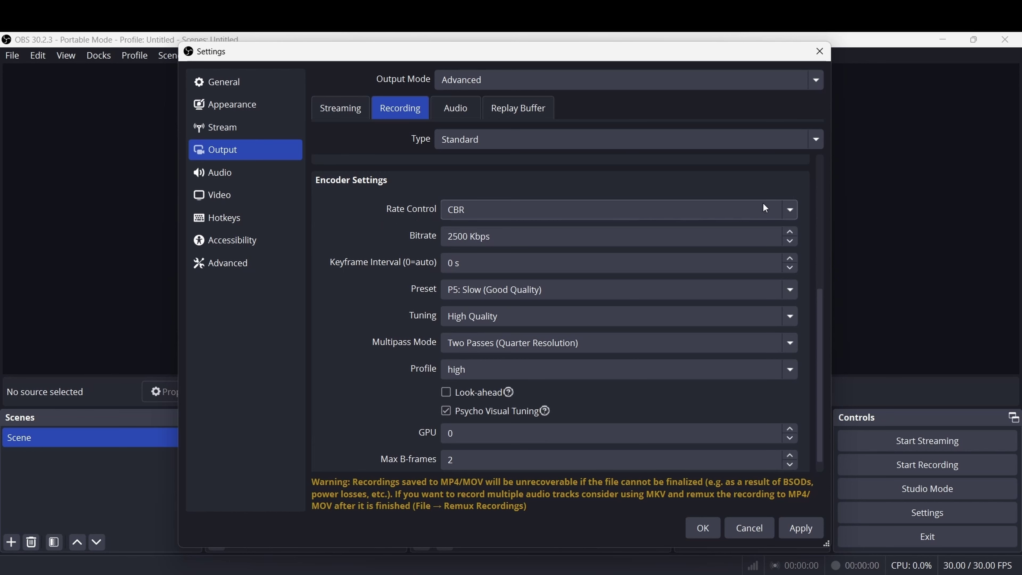
left_click(784, 206)
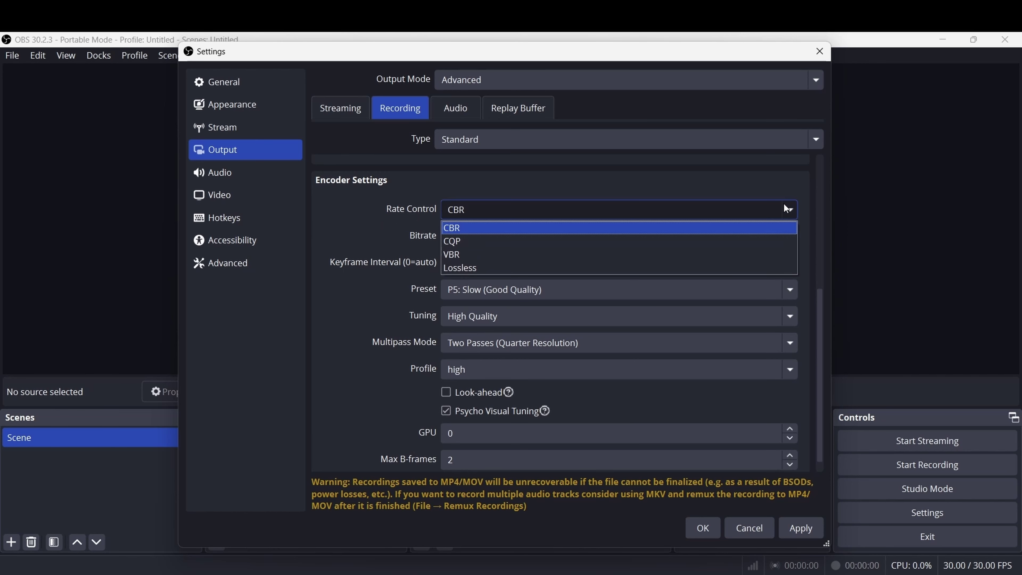
left_click(704, 243)
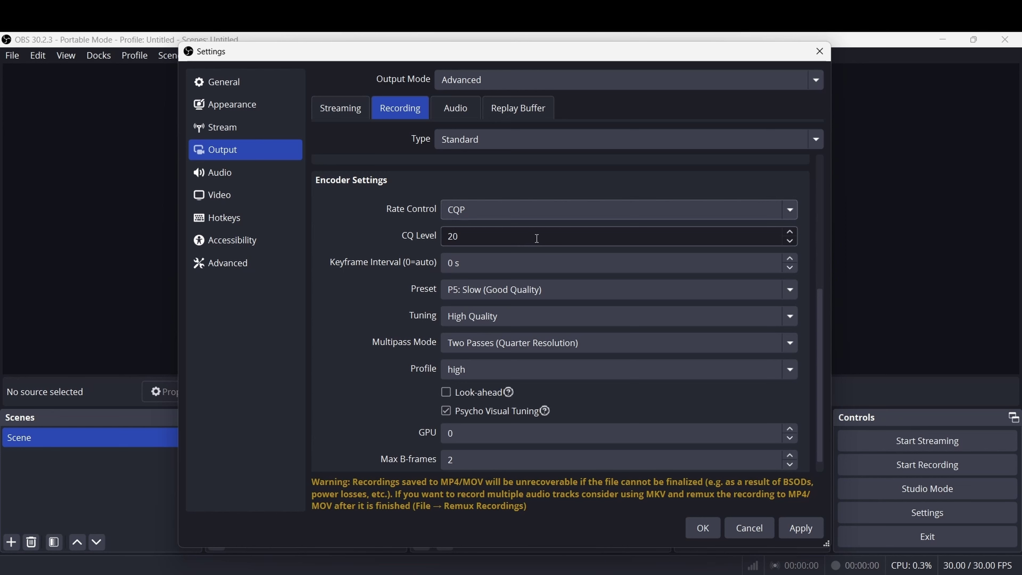
left_click(790, 241)
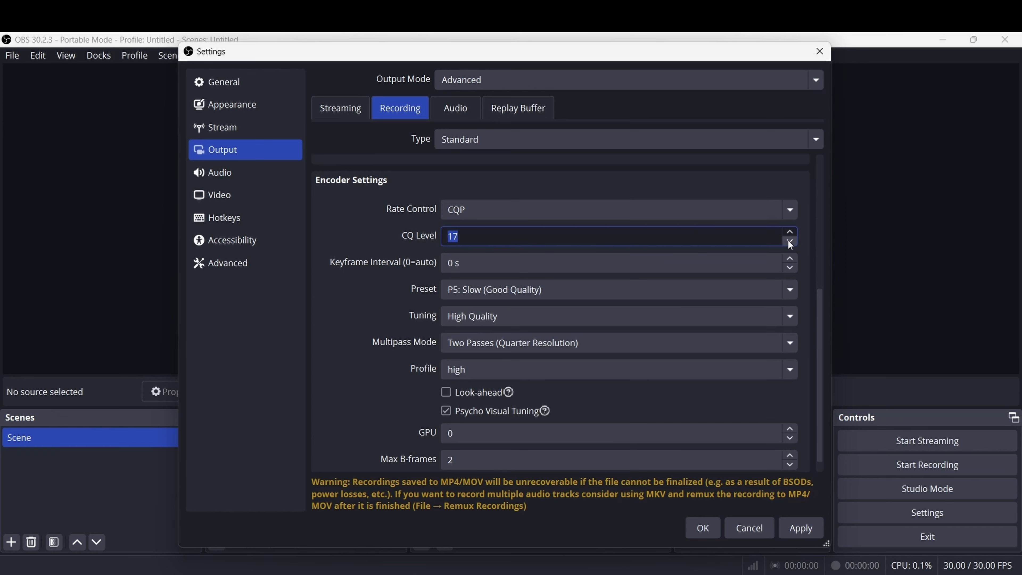
left_click(788, 241)
left_click(789, 240)
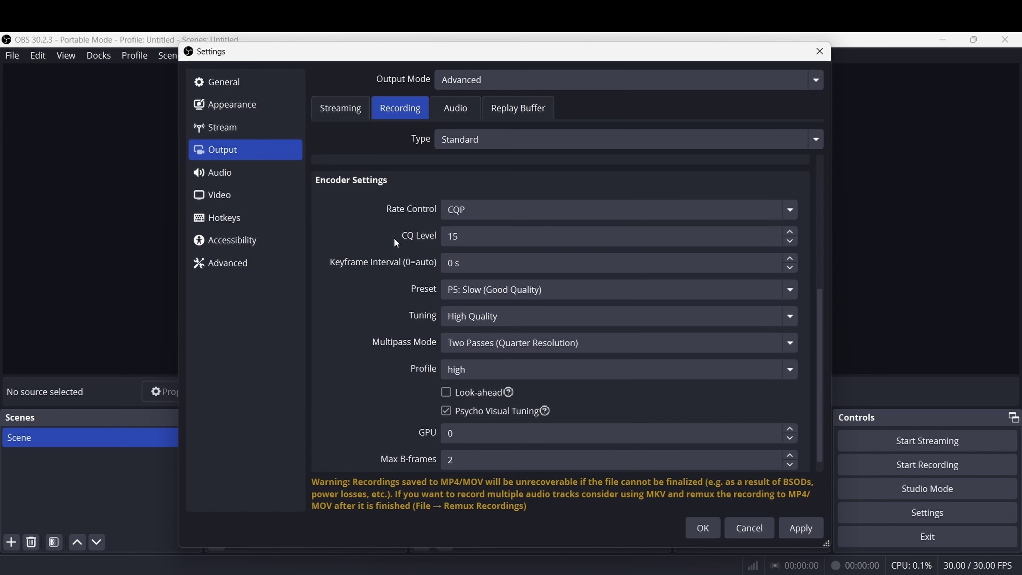
left_click(515, 238)
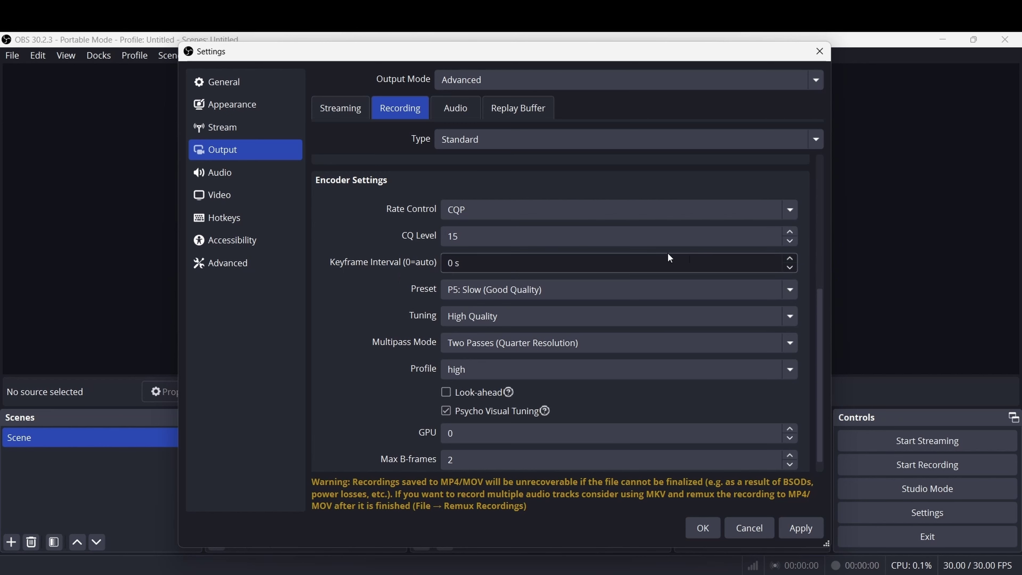
Set the keyframe interval to 2 s and the encoder preset to P7: Slowest (Best Quality)
left_click(788, 259)
left_click(789, 259)
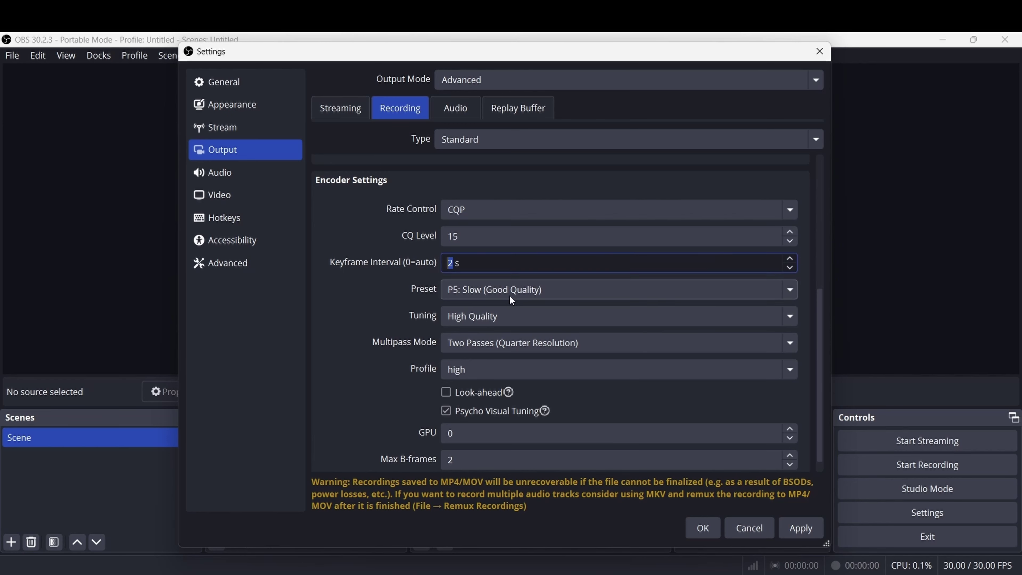
left_click(790, 288)
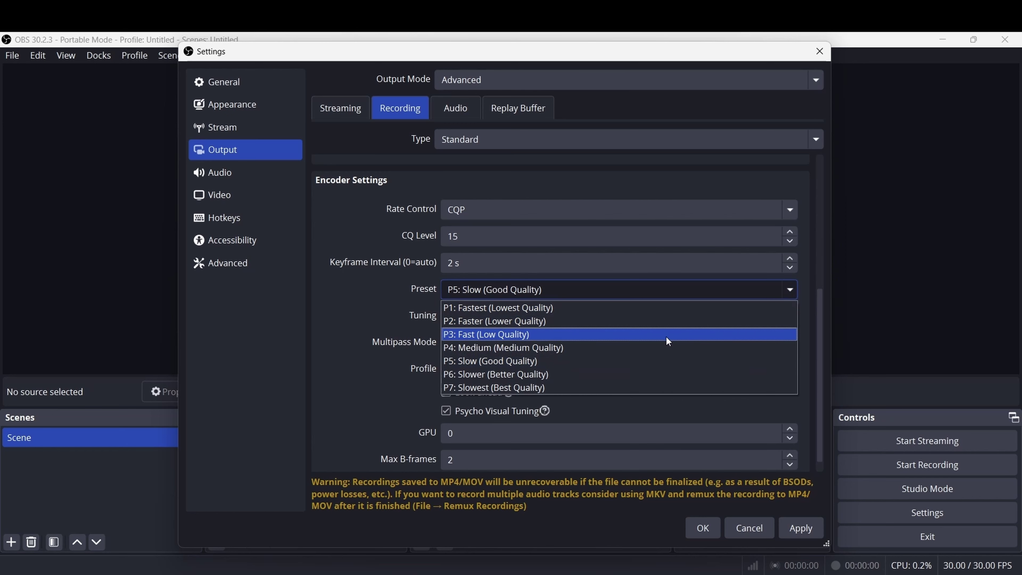
left_click(554, 388)
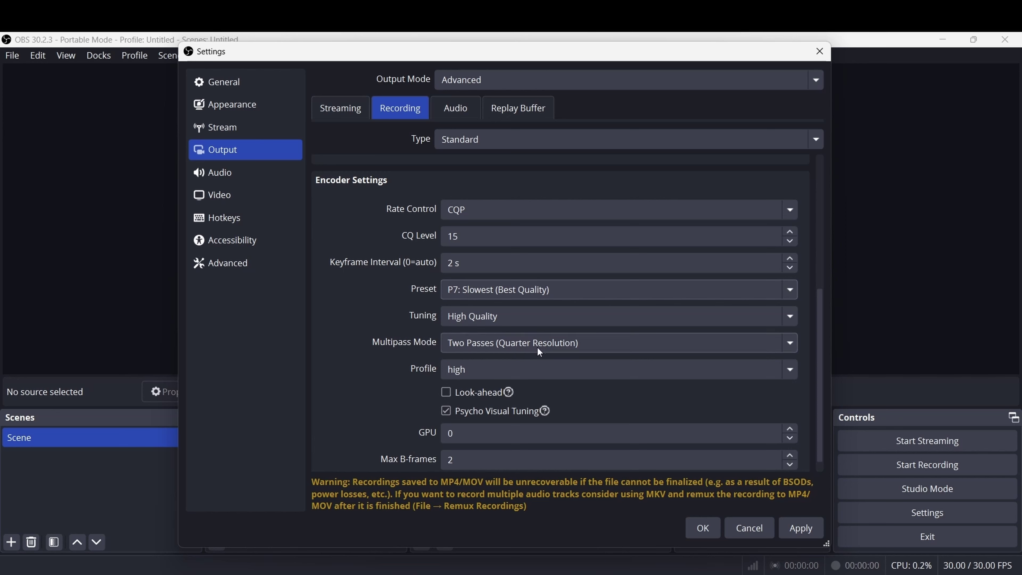
Set the multipass mode to Two Passes (Full Resolution) and apply the recording output settings
left_click(672, 346)
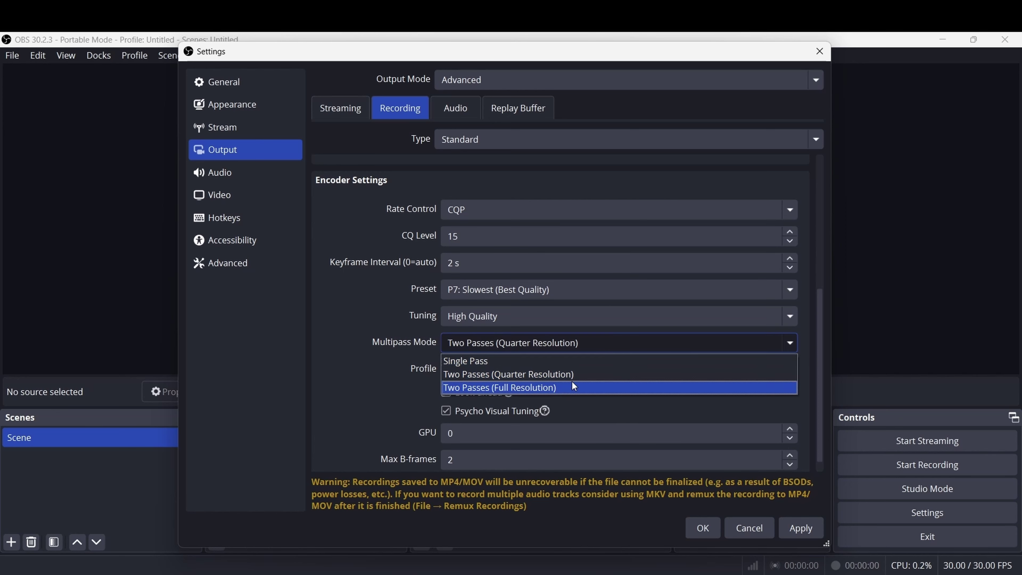
left_click(500, 387)
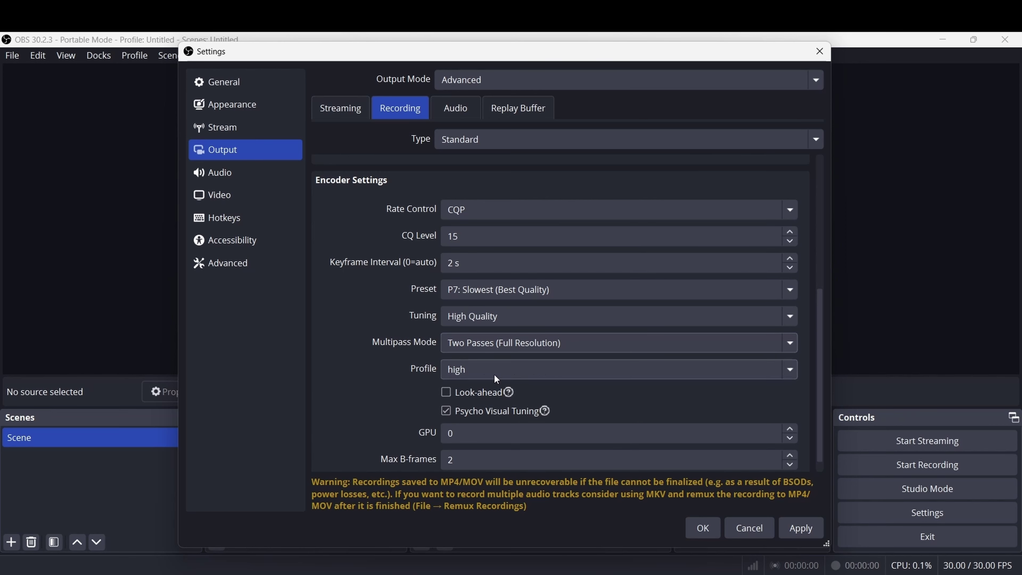
scroll(392, 389, "down", 1)
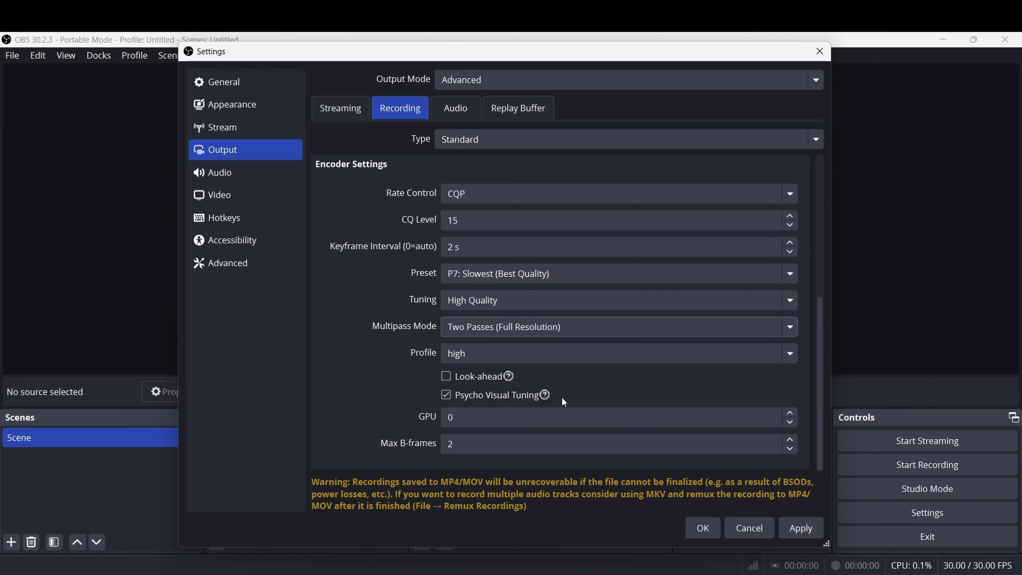
left_click(480, 417)
left_click(798, 524)
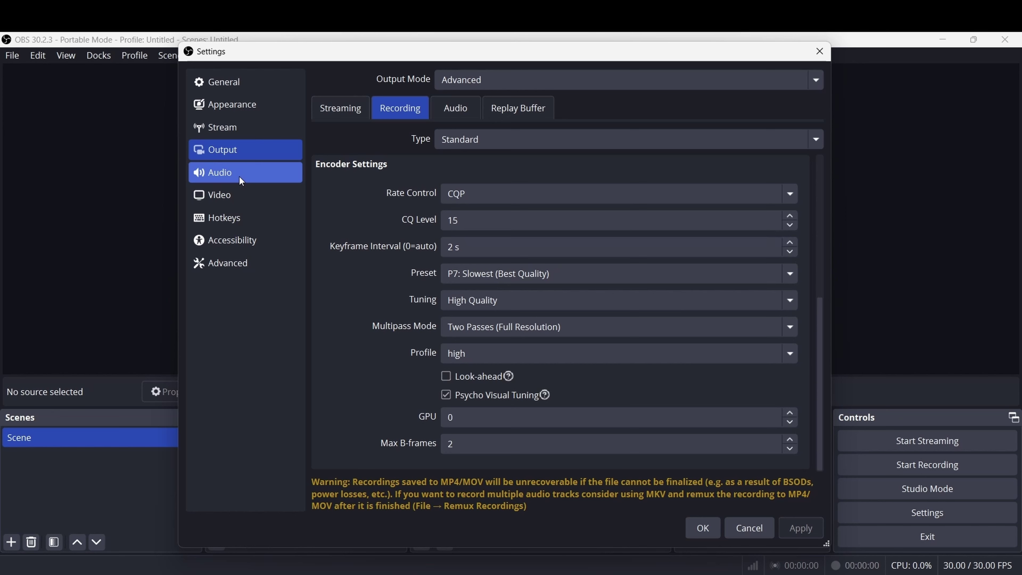
In the video settings, set both the base canvas resolution and the output scaled resolution to 1920x1080
left_click(237, 196)
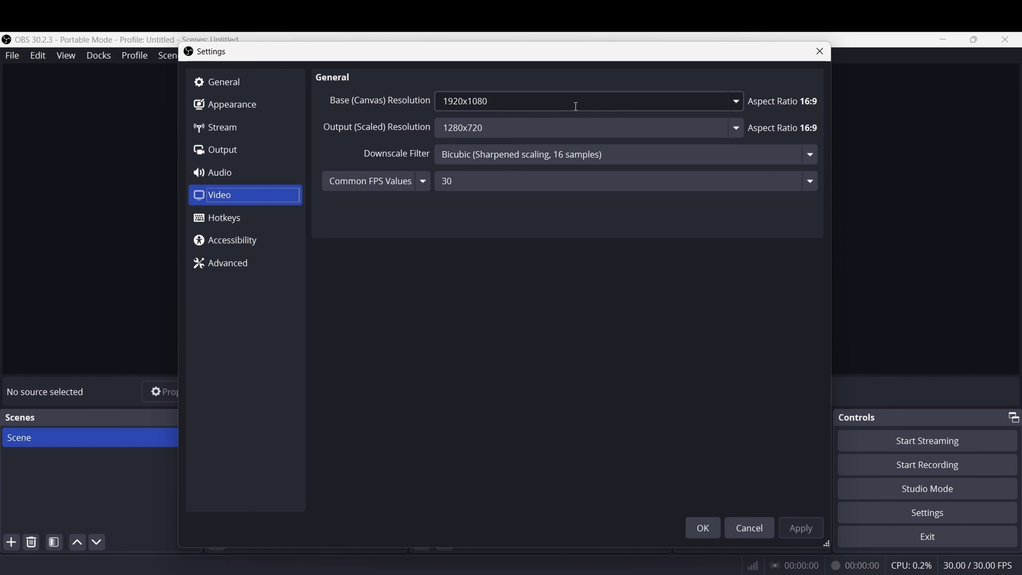
left_click(741, 101)
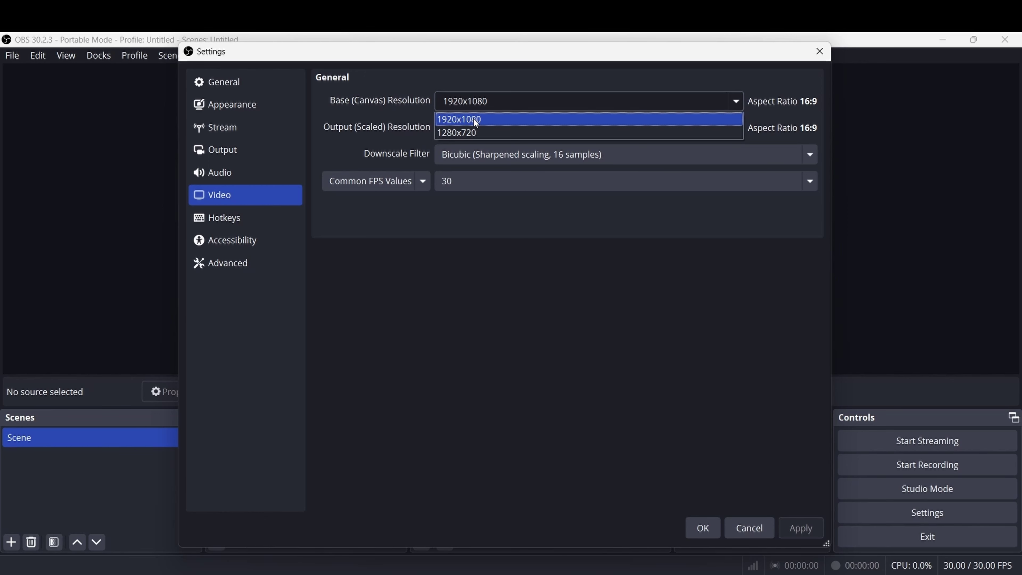
left_click(518, 120)
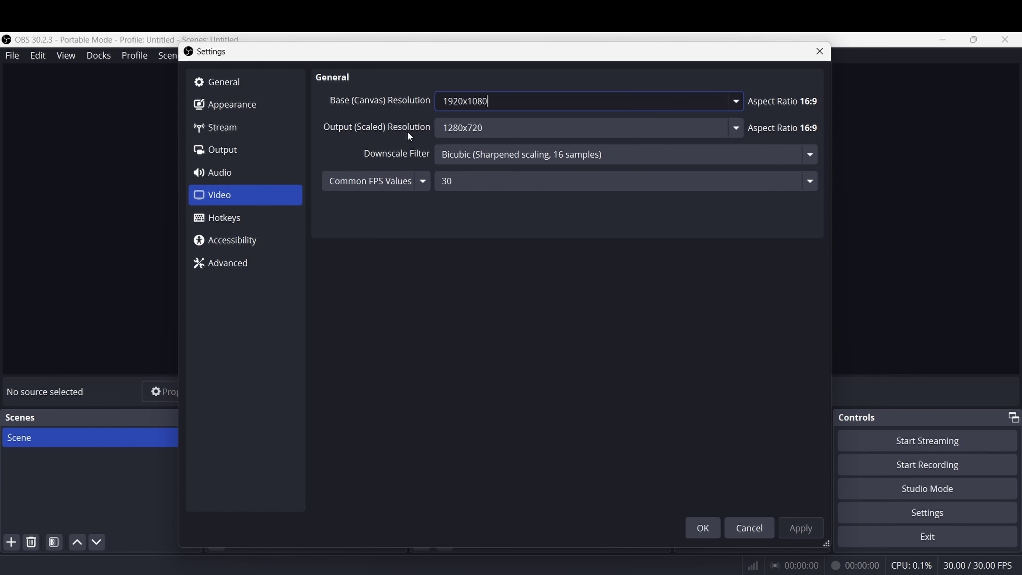
left_click(739, 127)
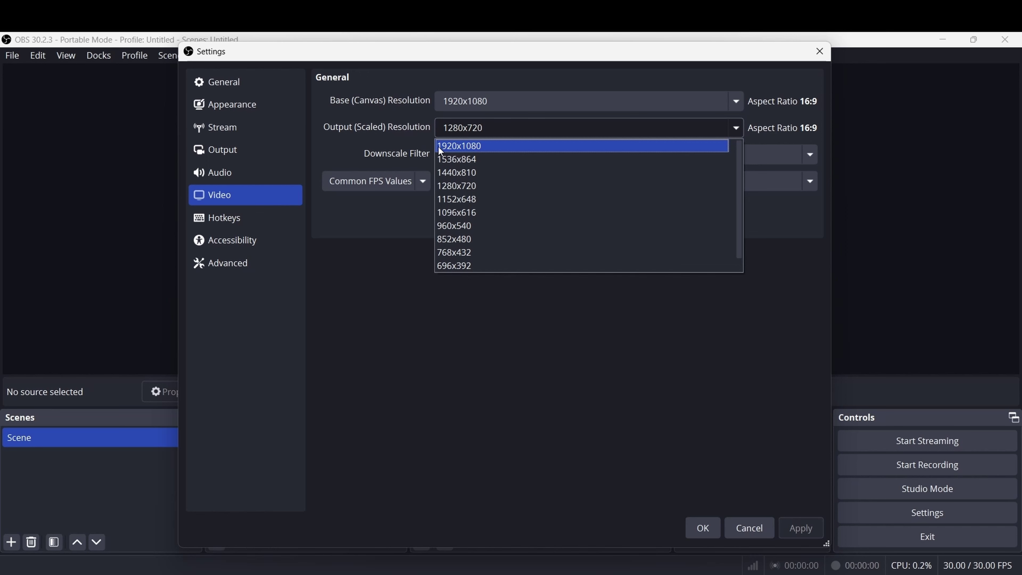
left_click(518, 149)
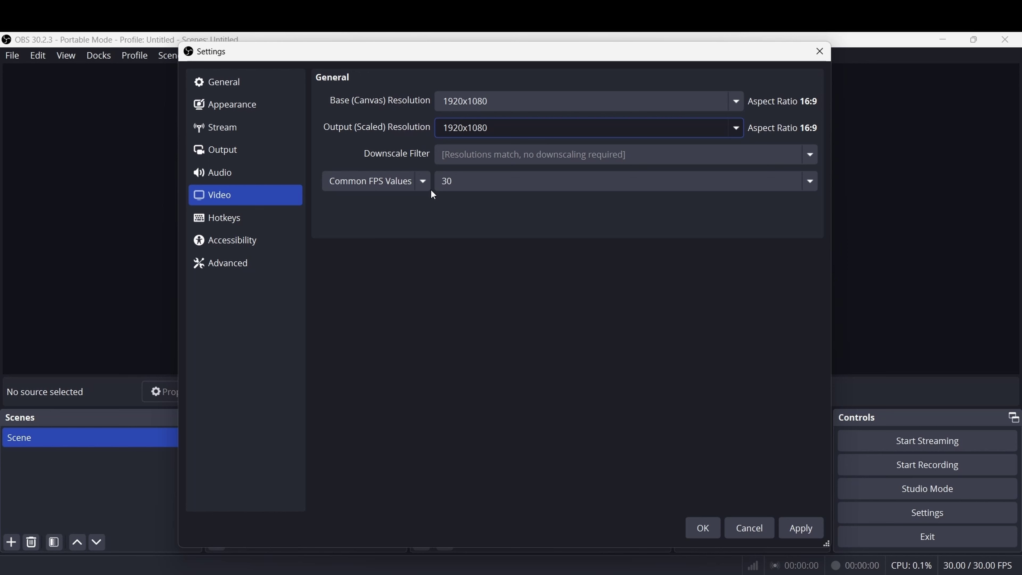
Set the common FPS value to 60 and apply the video settings
left_click(806, 182)
left_click(529, 319)
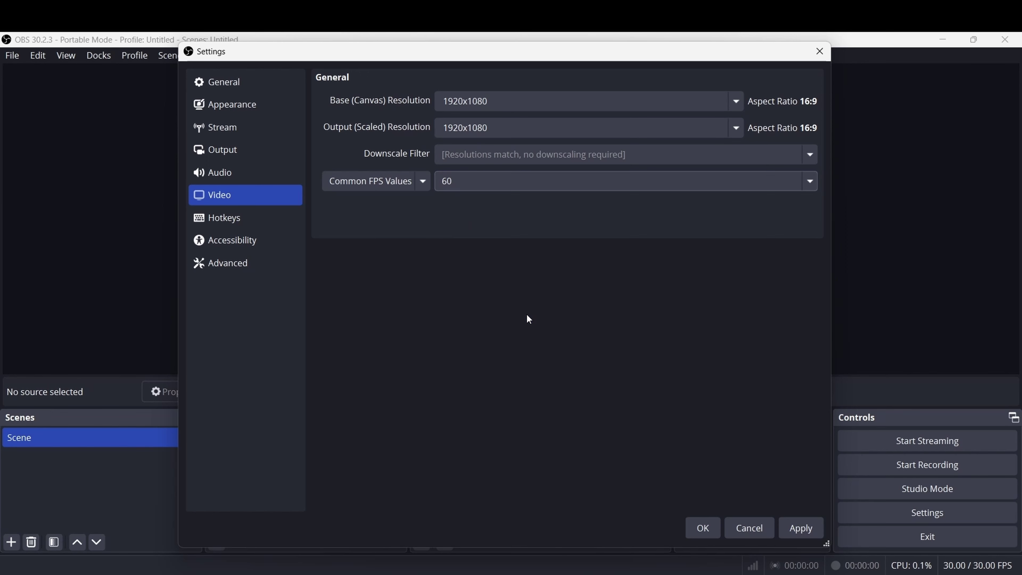
left_click(799, 533)
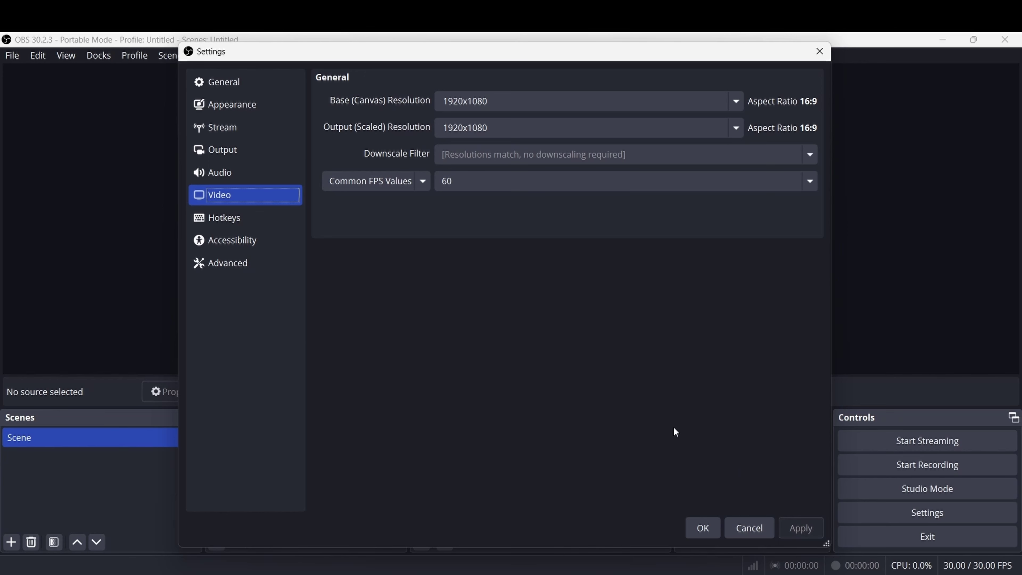
In the output audio settings, set the audio bitrate of Track 1 and Track 2 to 320
left_click(245, 151)
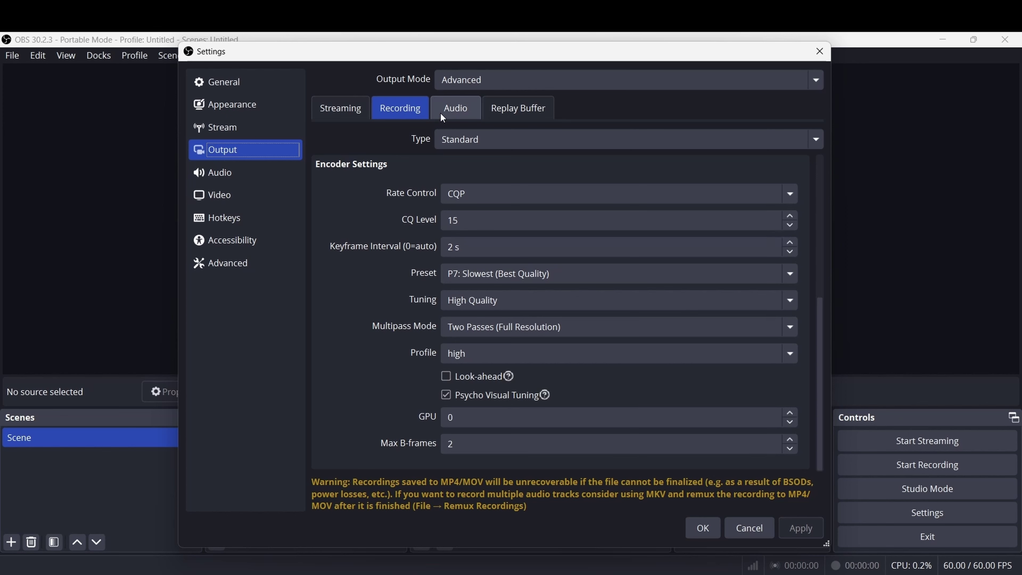
left_click(454, 108)
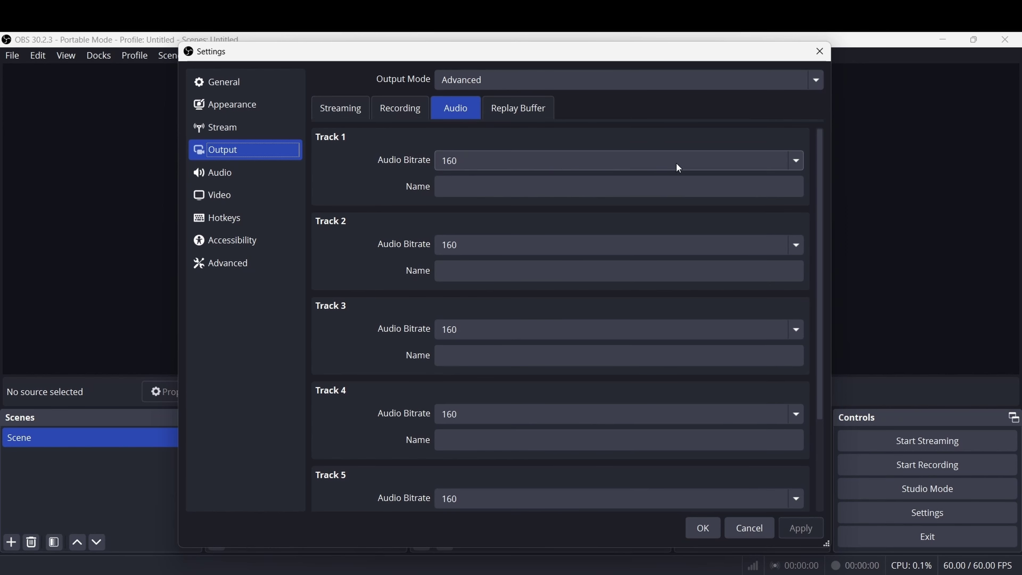
left_click(796, 162)
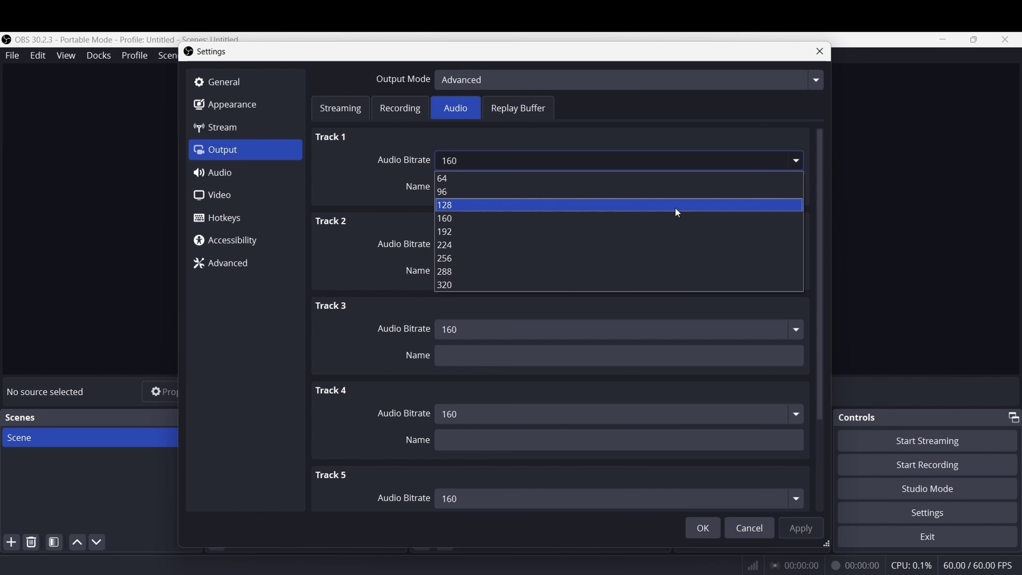
left_click(466, 289)
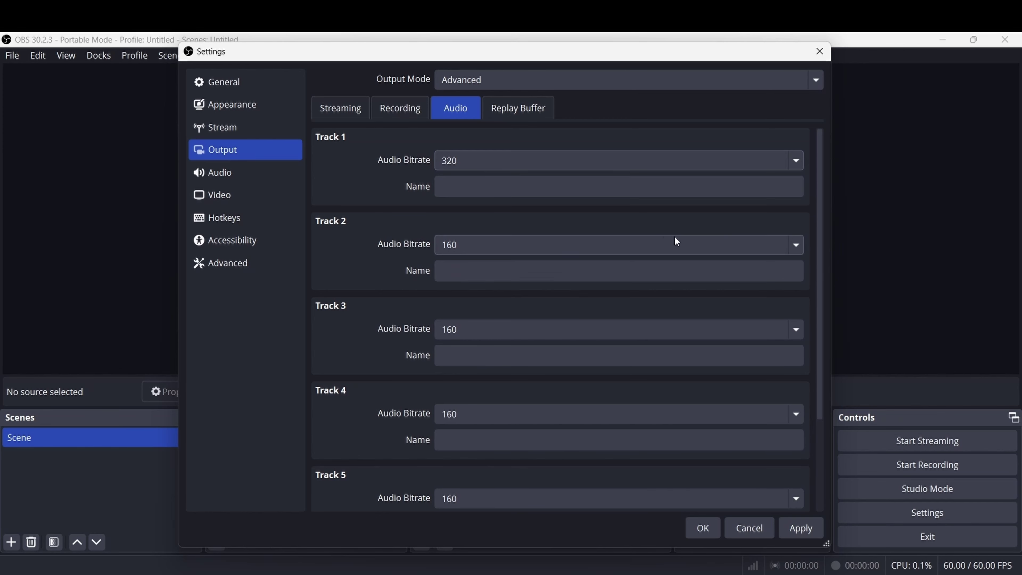
left_click(798, 244)
left_click(459, 370)
Set the audio bitrate of Track 3 and Track 4 to 320
scroll(366, 279, "down", 2)
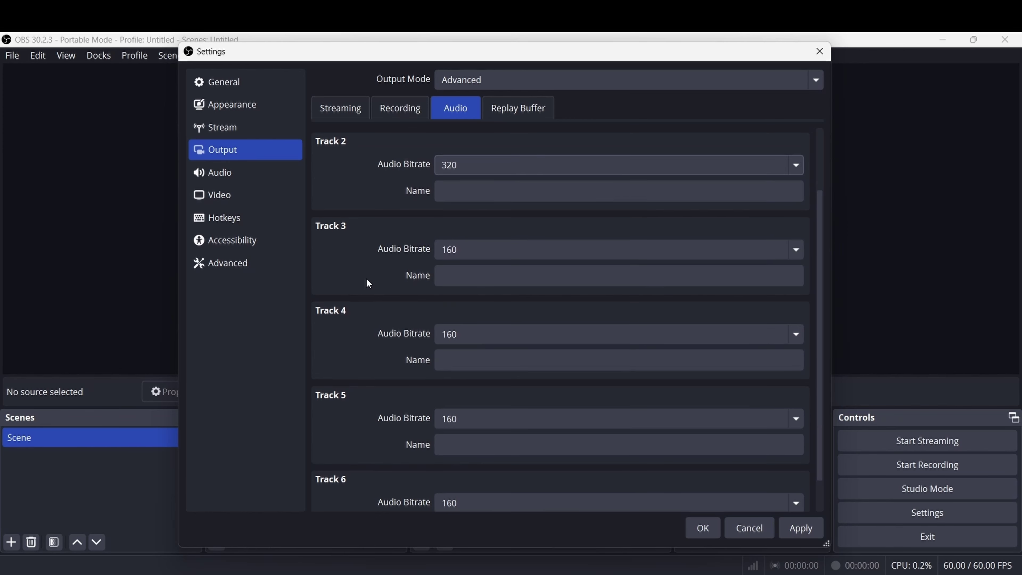
left_click(697, 248)
left_click(462, 374)
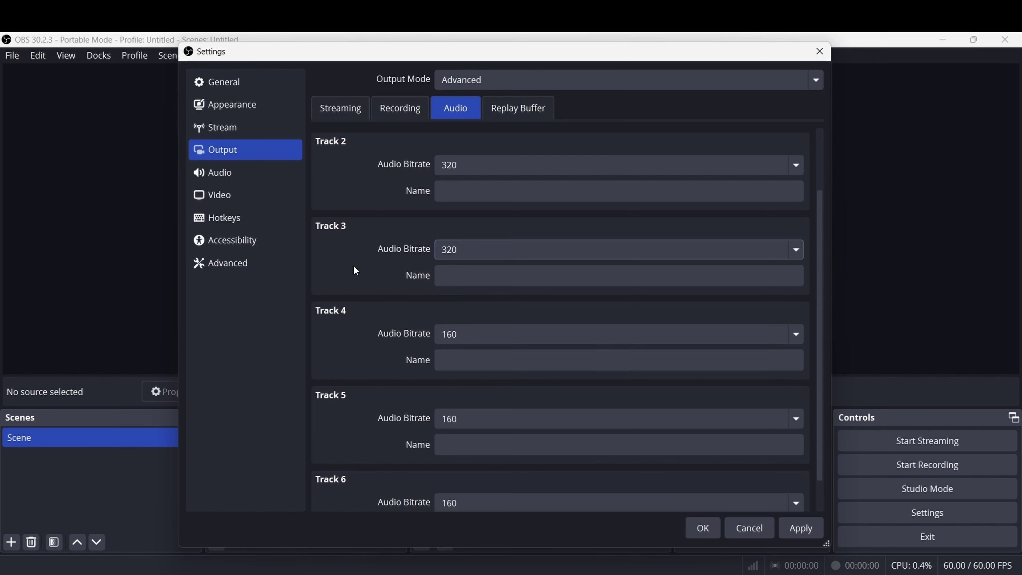
scroll(353, 265, "down", 1)
left_click(519, 300)
left_click(451, 418)
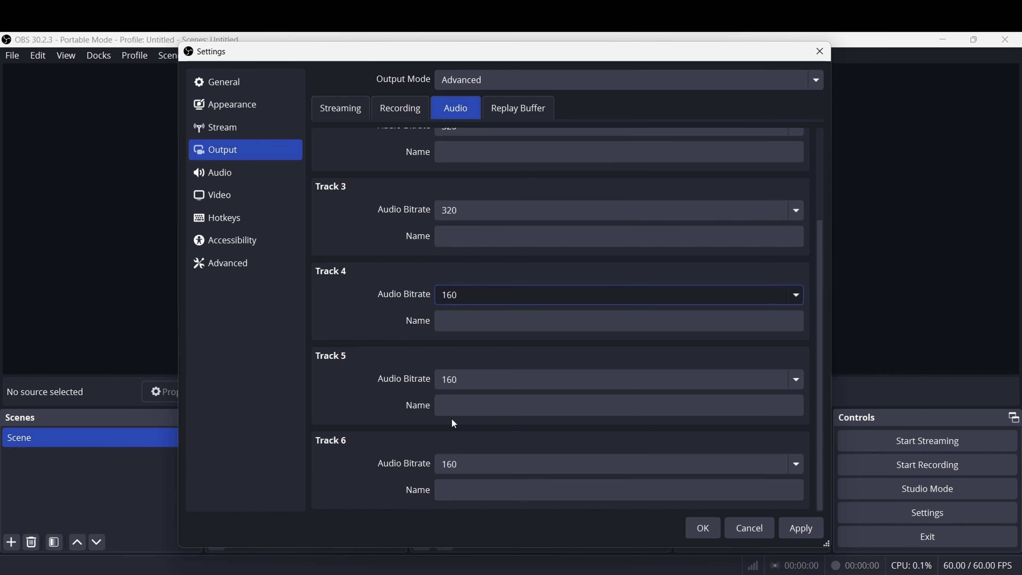
Set the audio bitrate of Track 5 and Track 6 to 320 and apply the output settings
left_click(566, 385)
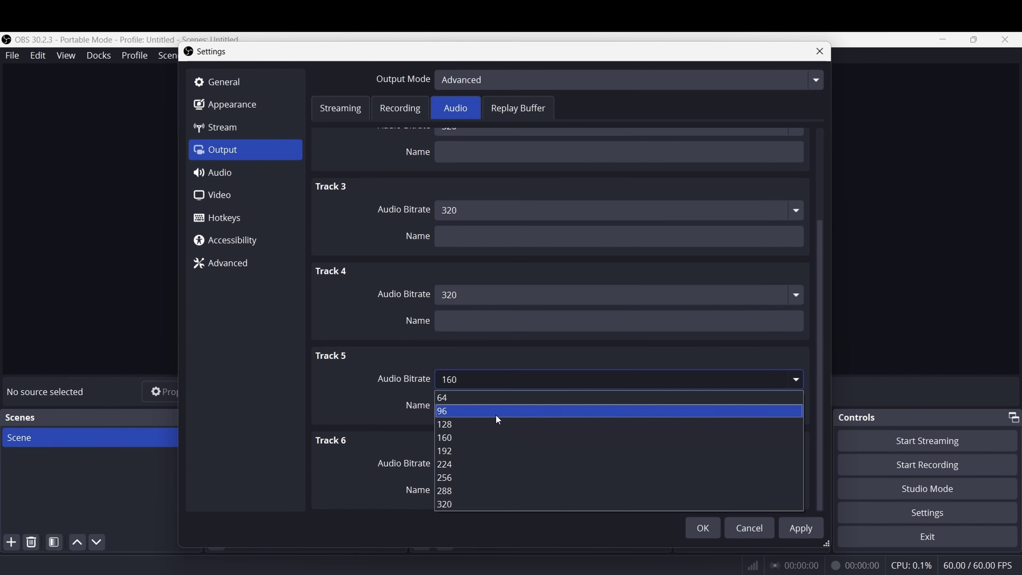
left_click(447, 504)
left_click(499, 469)
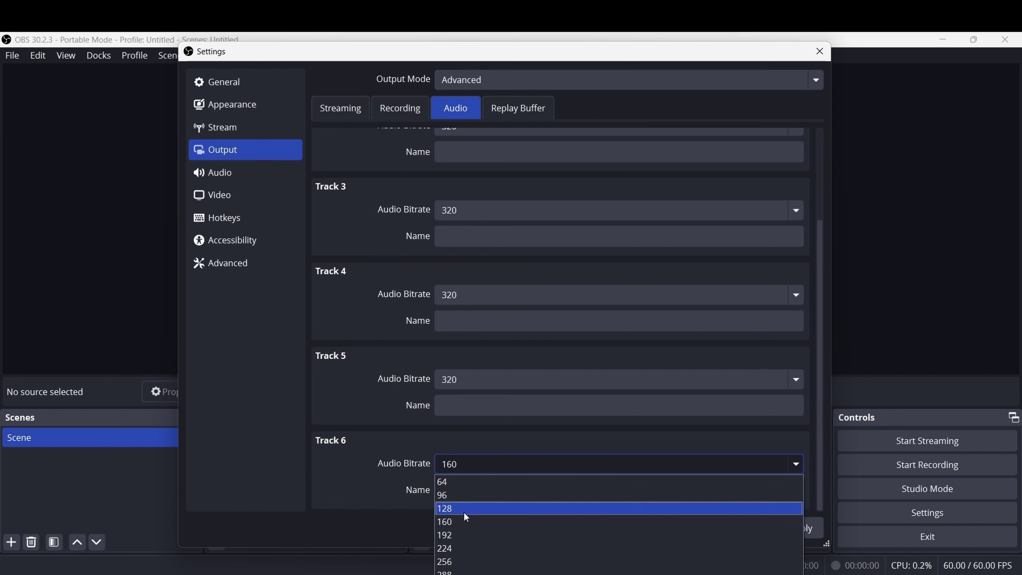
left_click(477, 571)
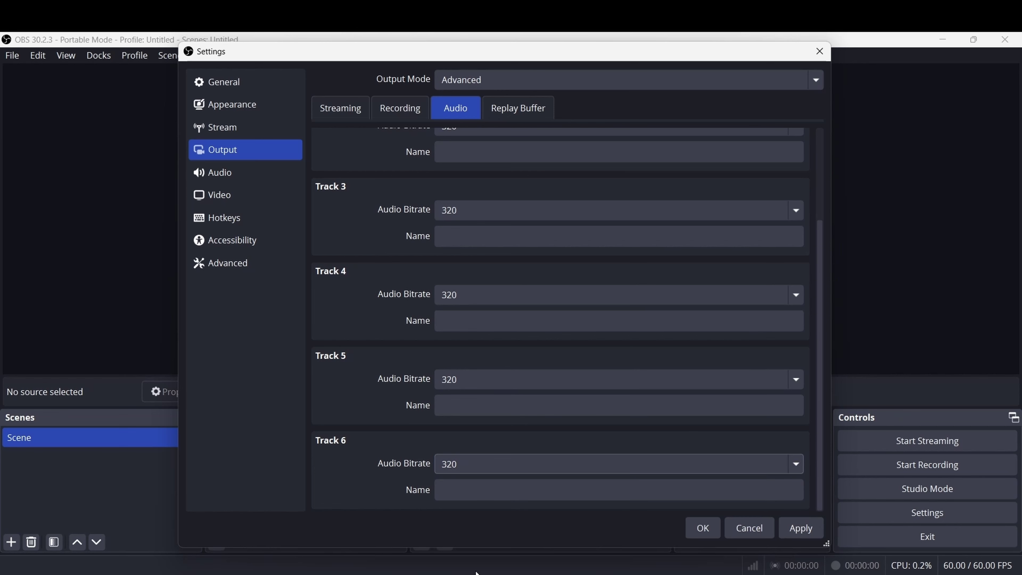
left_click(802, 532)
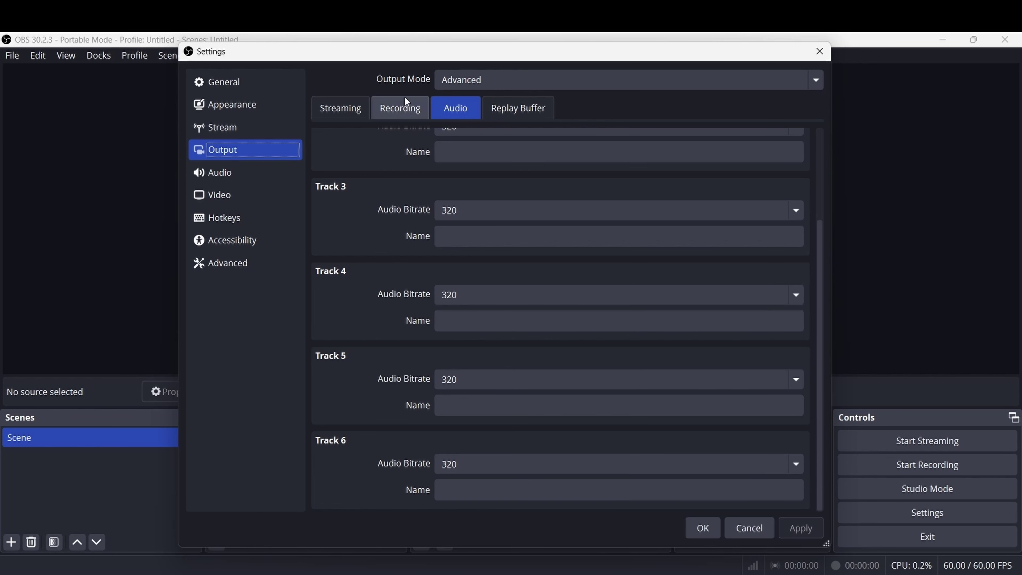
Review the recording output settings from the encoder section up to the recording path, and close the settings window
left_click(392, 112)
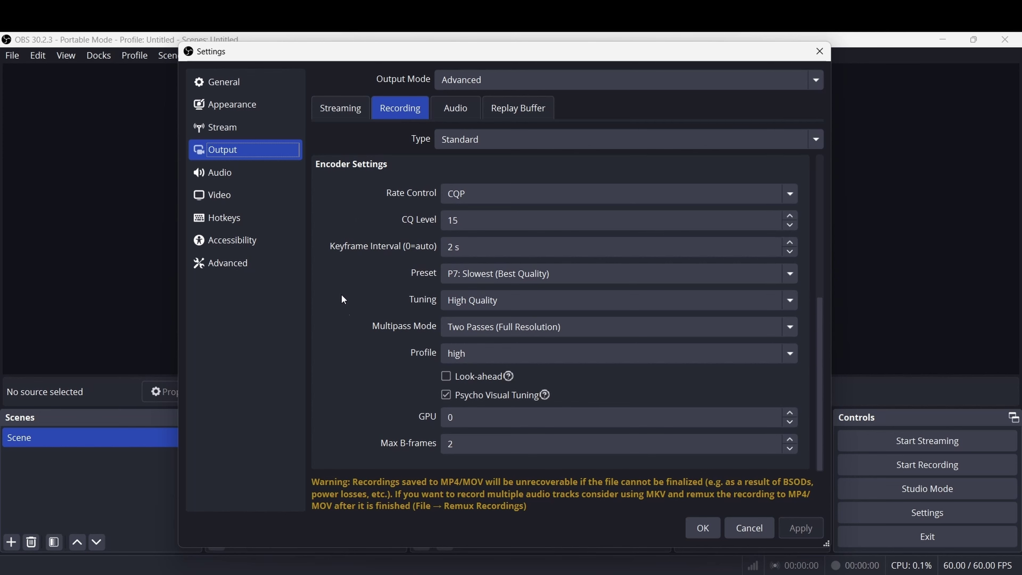
scroll(347, 362, "up", 5)
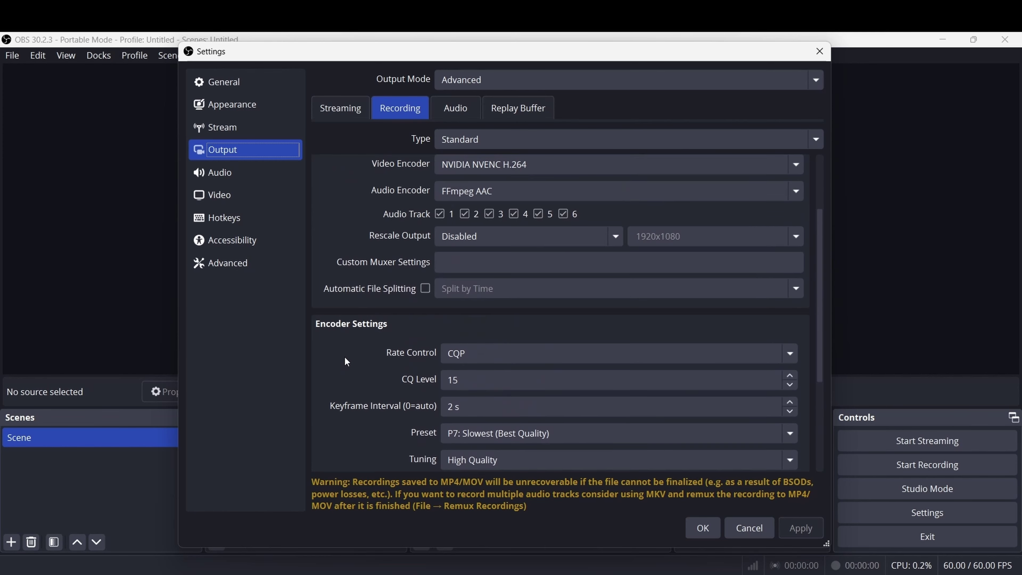
left_click(733, 537)
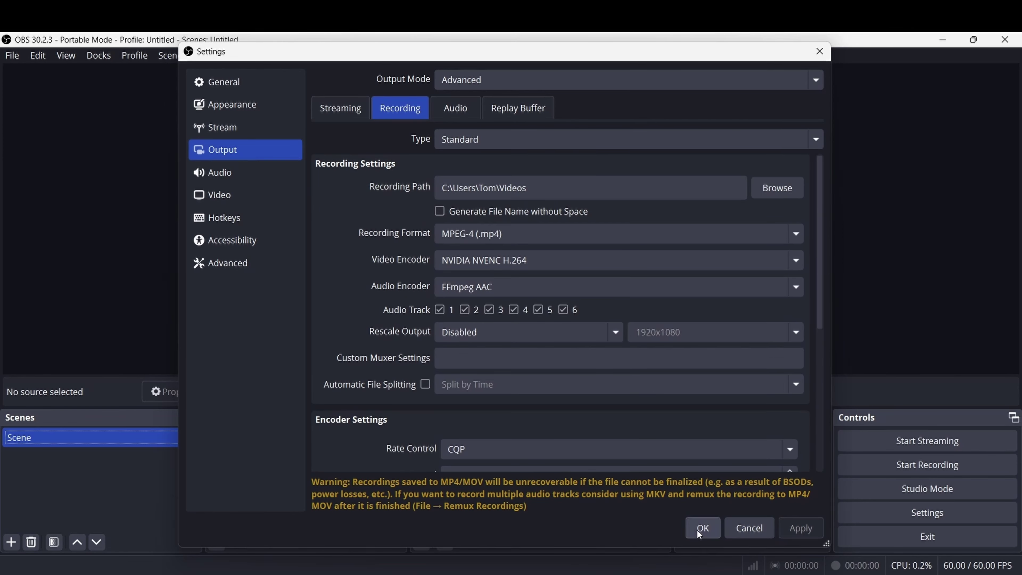